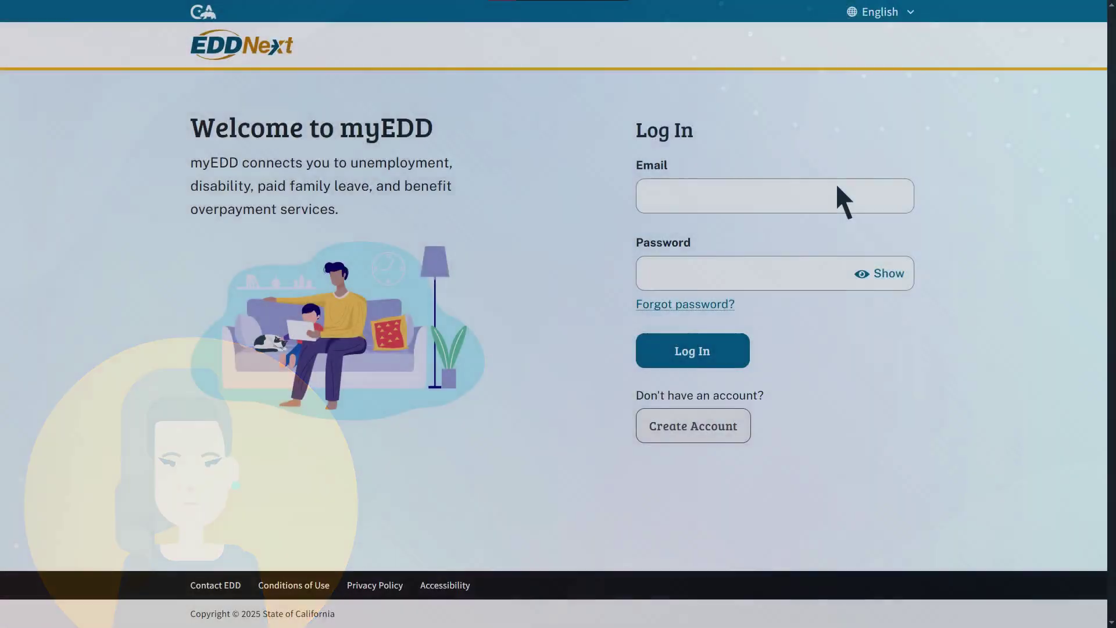
Enter the account e-mail address in the myEDD login form
{"action": "type", "text": "email@ex"}
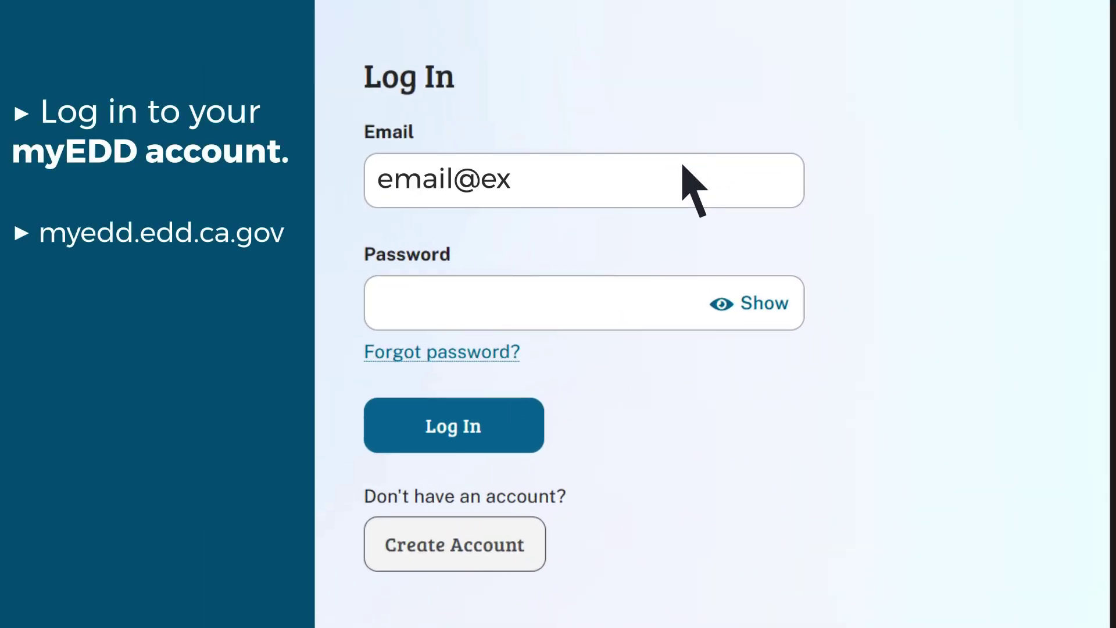
{"action": "type", "text": "ample.com"}
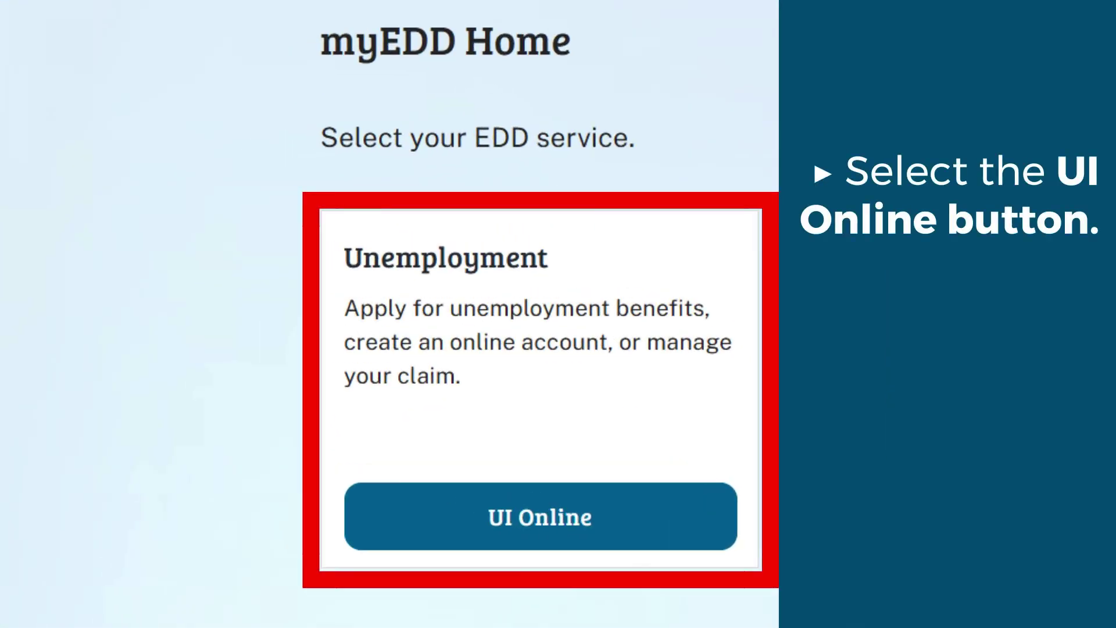
Go from myEDD Home into the UI Online unemployment services
{"action": "left_click", "coordinate": [650, 507]}
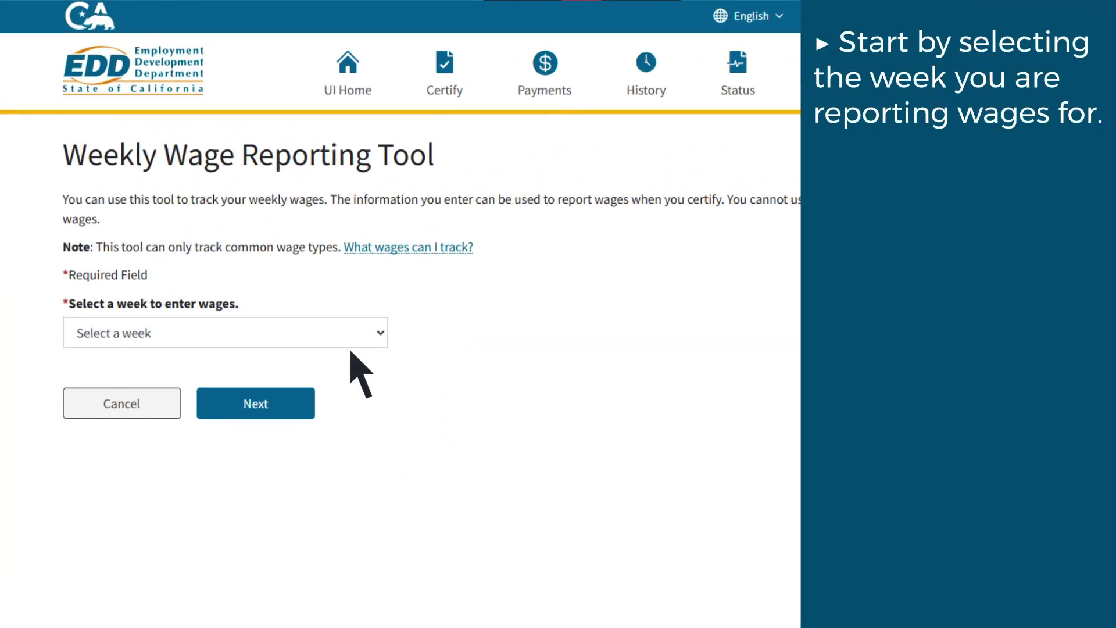
Pick week 02/09/2025–02/15/2025, continue to Enter Wages, and set Employer to Add employer
{"action": "left_click", "coordinate": [354, 342]}
{"action": "left_click", "coordinate": [265, 382]}
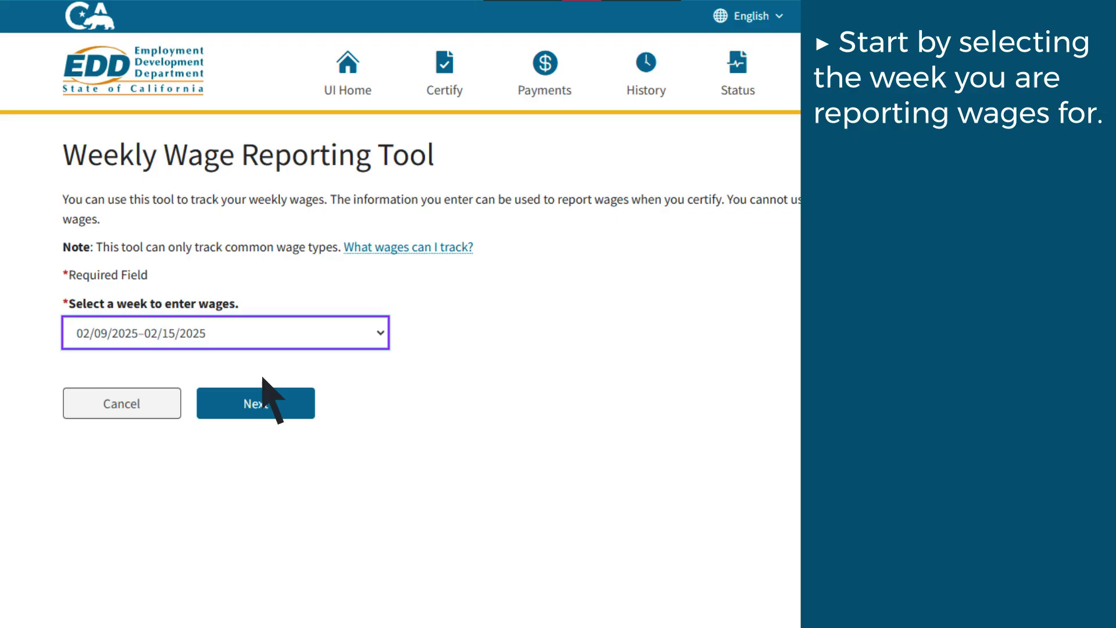
{"action": "left_click", "coordinate": [229, 403]}
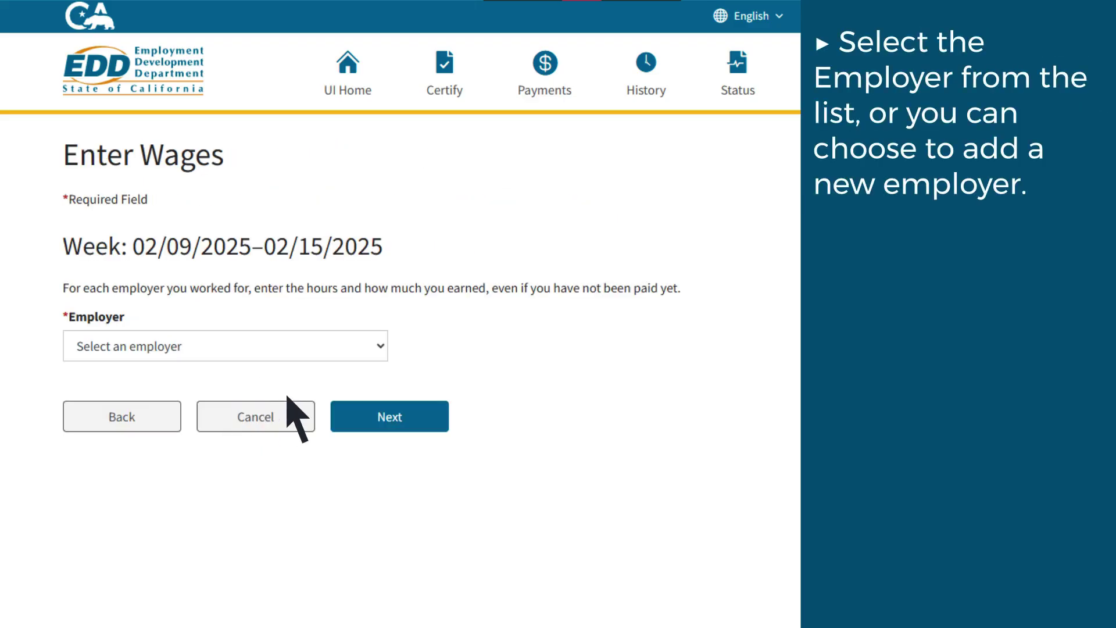
{"action": "left_click", "coordinate": [353, 343]}
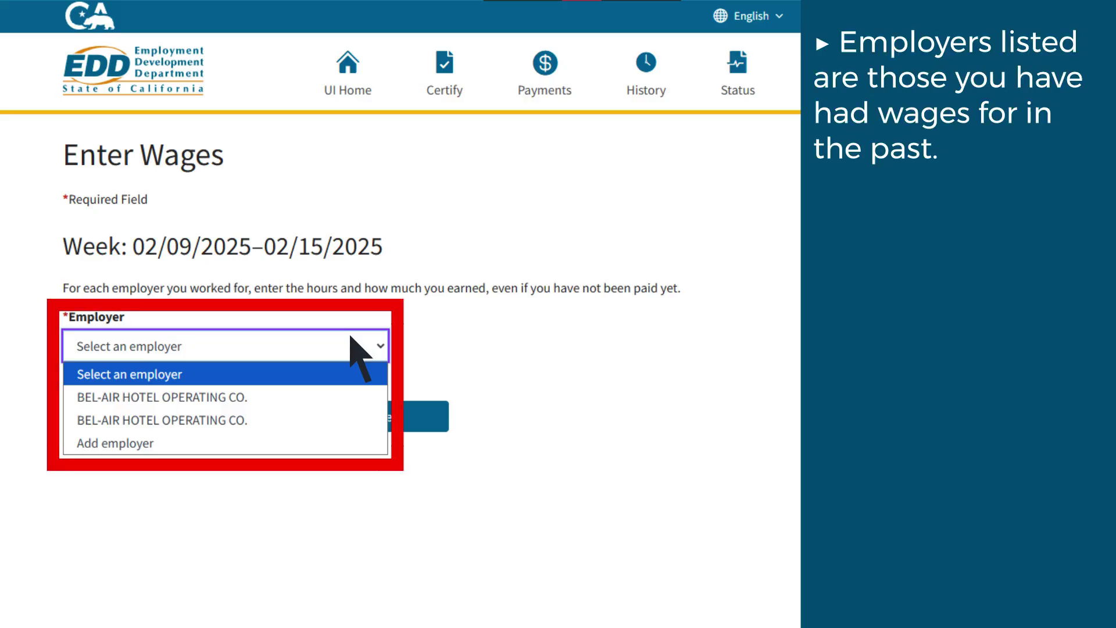
{"action": "left_click", "coordinate": [281, 397]}
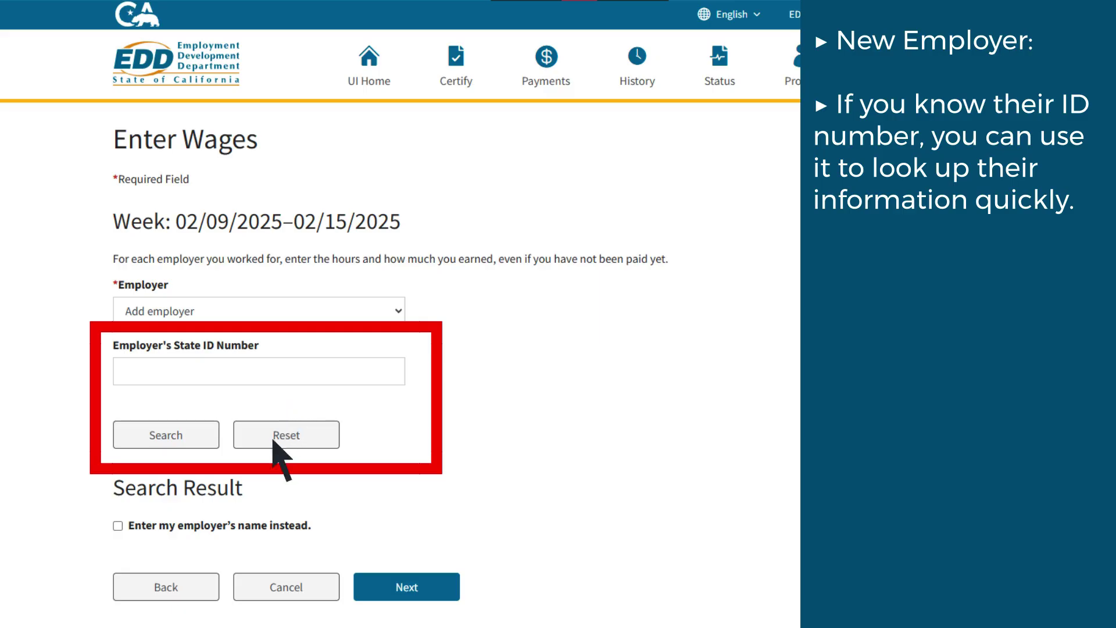
Enter ABC Construction by name and add its 02/09/2025 wage of 8 hours at $30.00
{"action": "left_click", "coordinate": [118, 525]}
{"action": "scroll", "coordinate": [118, 523], "scroll_direction": "down", "scroll_amount": 1}
{"action": "scroll", "coordinate": [118, 534], "scroll_direction": "down", "scroll_amount": 5}
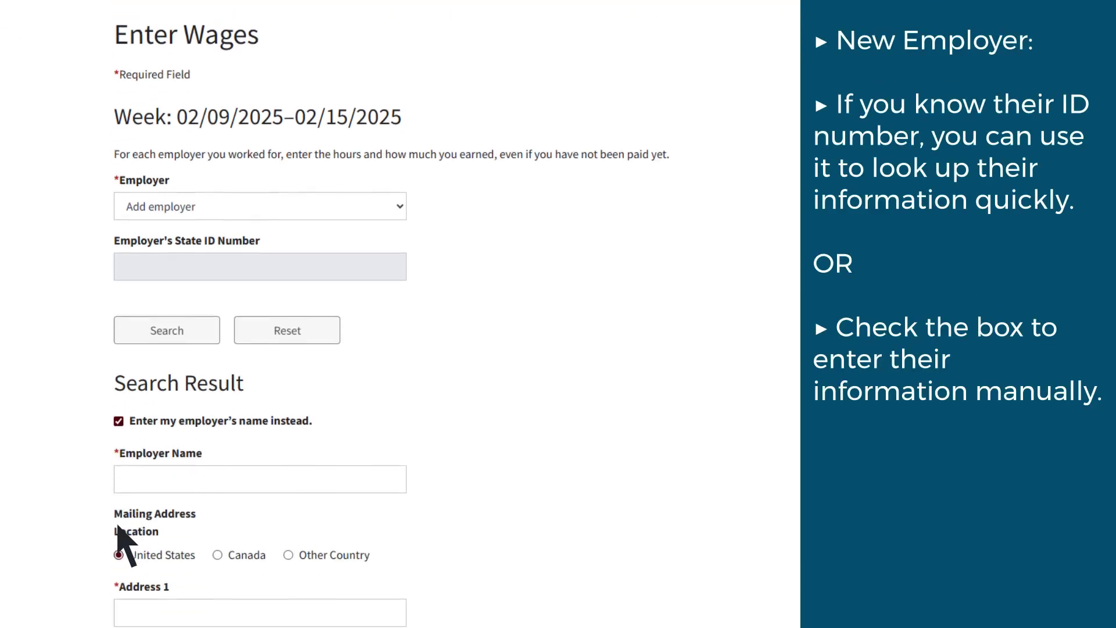
{"action": "scroll", "coordinate": [118, 543], "scroll_direction": "down", "scroll_amount": 4}
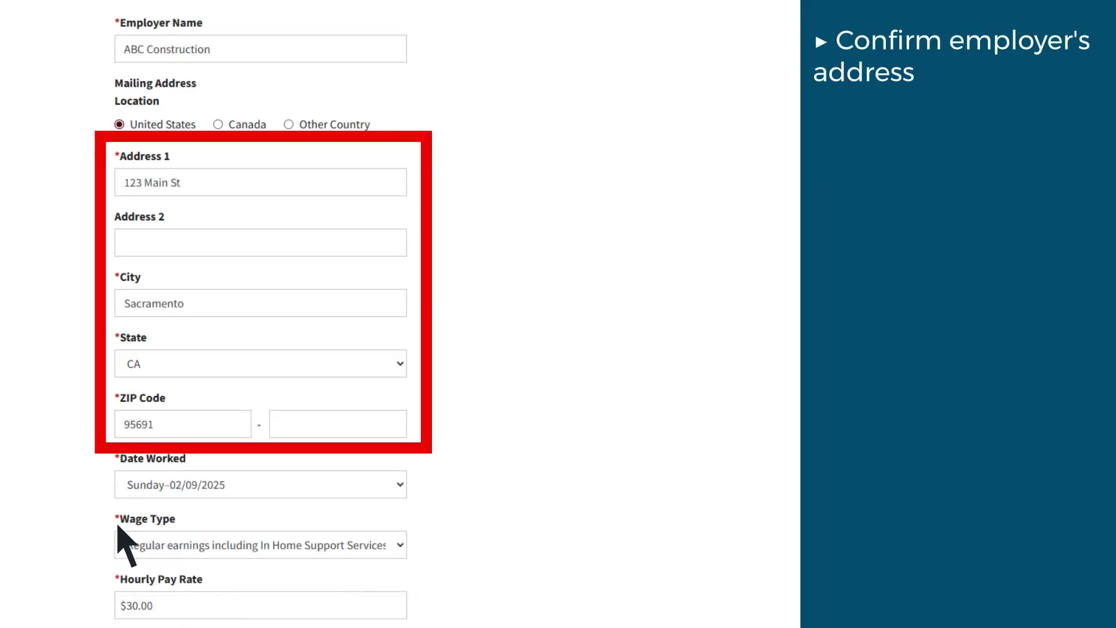
{"action": "scroll", "coordinate": [118, 526], "scroll_direction": "down", "scroll_amount": 4}
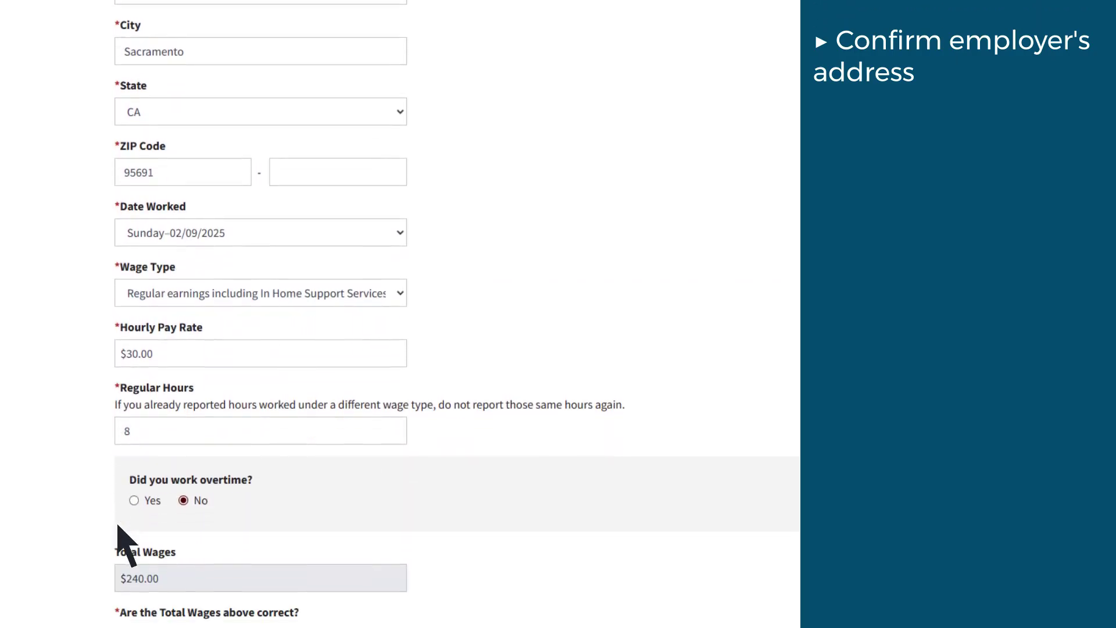
{"action": "scroll", "coordinate": [118, 525], "scroll_direction": "down", "scroll_amount": 3}
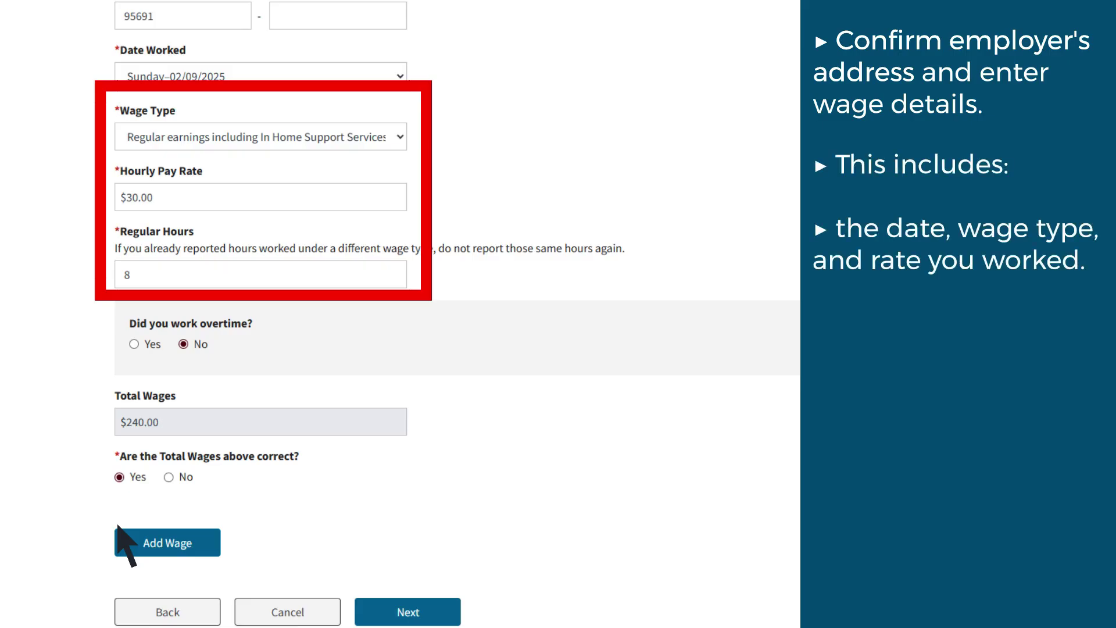
{"action": "scroll", "coordinate": [118, 526], "scroll_direction": "down", "scroll_amount": 1}
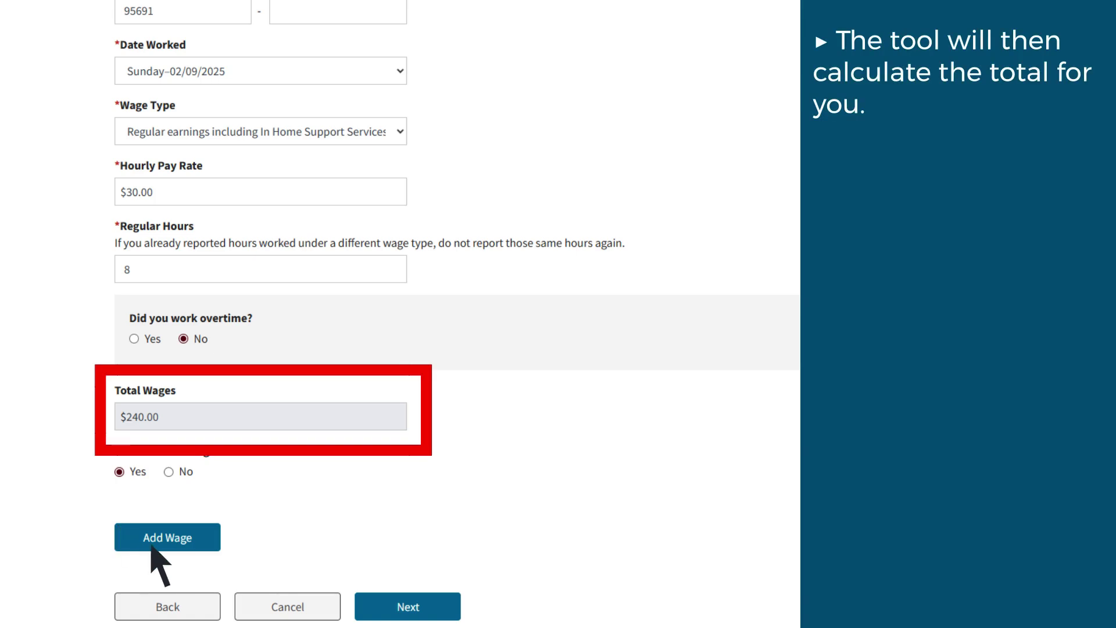
{"action": "left_click", "coordinate": [176, 535]}
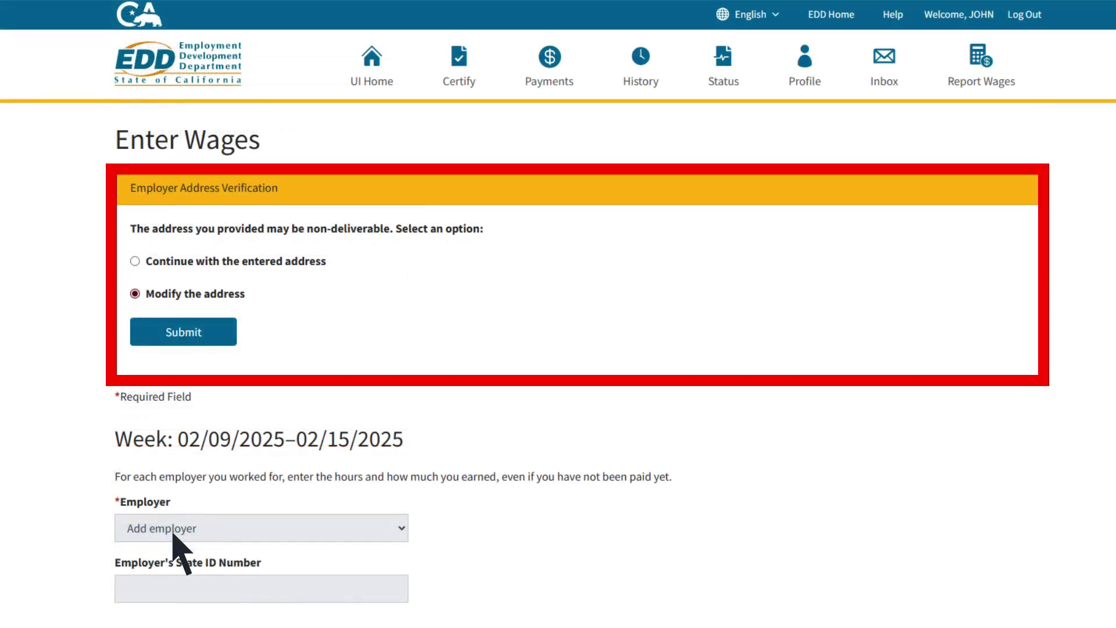
Keep the employer address as entered and submit to save the ABC Construction wage
{"action": "left_click", "coordinate": [135, 261]}
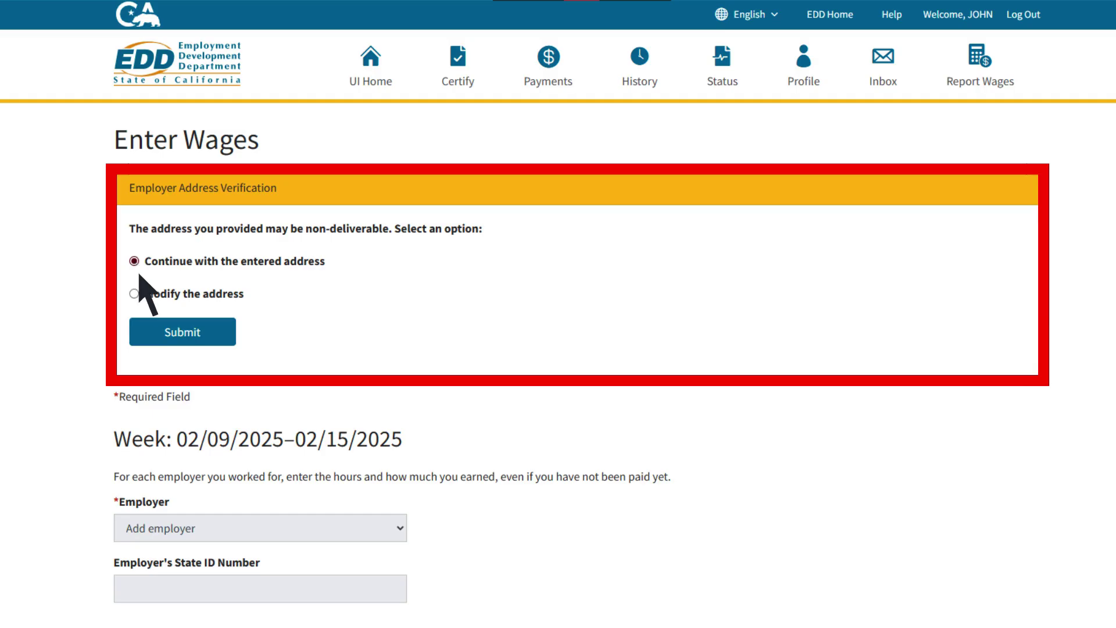
{"action": "left_click", "coordinate": [175, 328]}
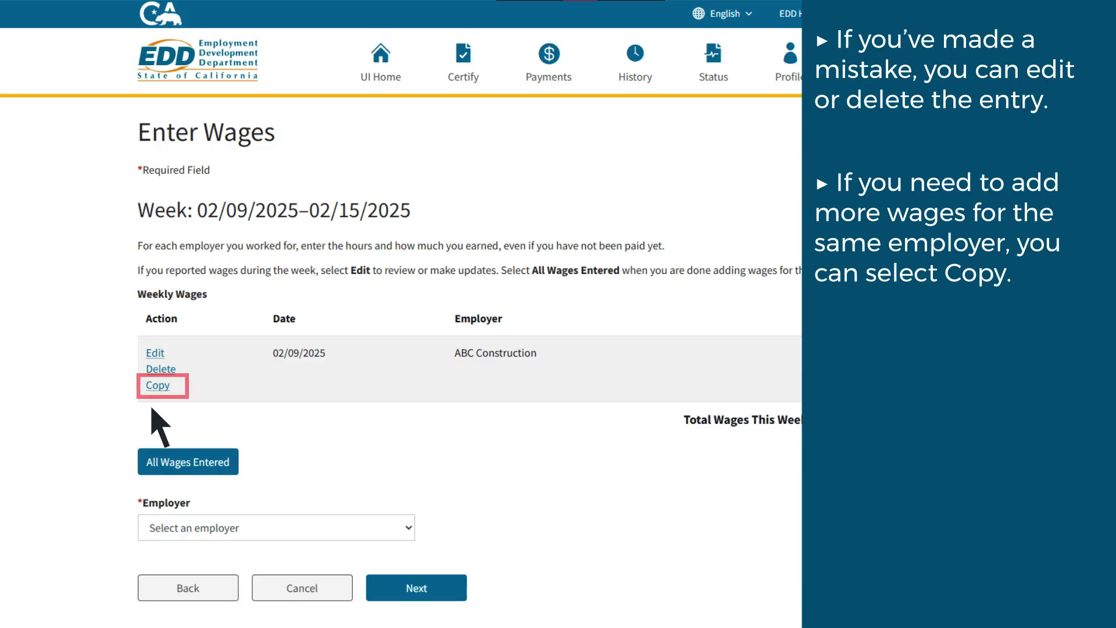
{"action": "left_click", "coordinate": [159, 386]}
{"action": "scroll", "coordinate": [166, 388], "scroll_direction": "down", "scroll_amount": 4}
{"action": "scroll", "coordinate": [169, 404], "scroll_direction": "down", "scroll_amount": 10}
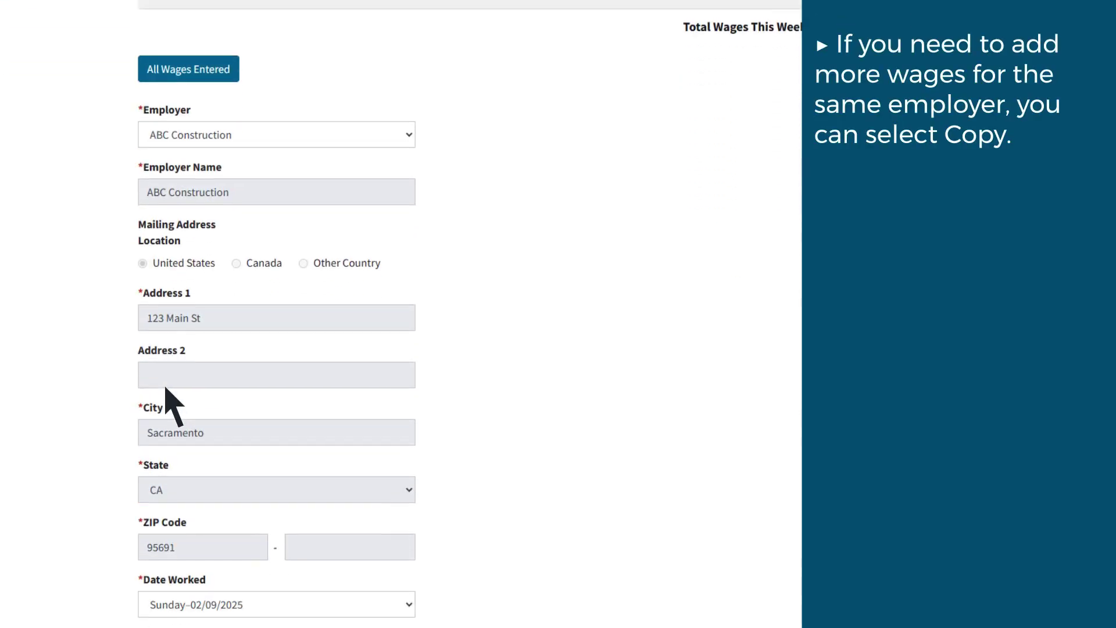
{"action": "scroll", "coordinate": [166, 388], "scroll_direction": "down", "scroll_amount": 1}
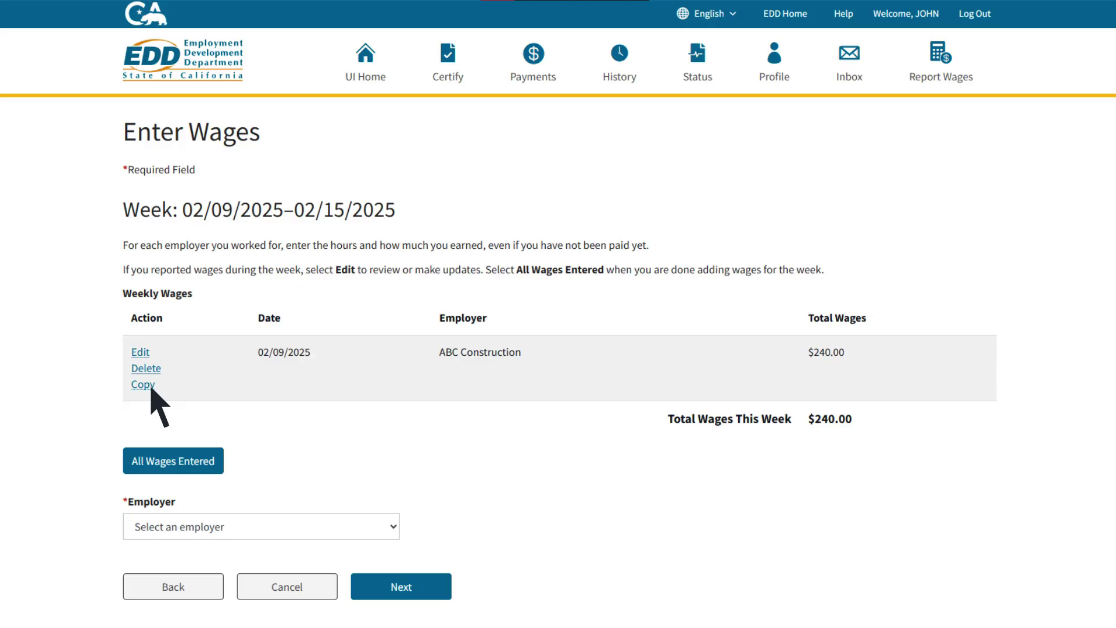
Add a $200.00 Piece Rate wage for BEL-AIR HOTEL OPERATING CO. on Monday 02/10/2025
{"action": "left_click", "coordinate": [386, 519]}
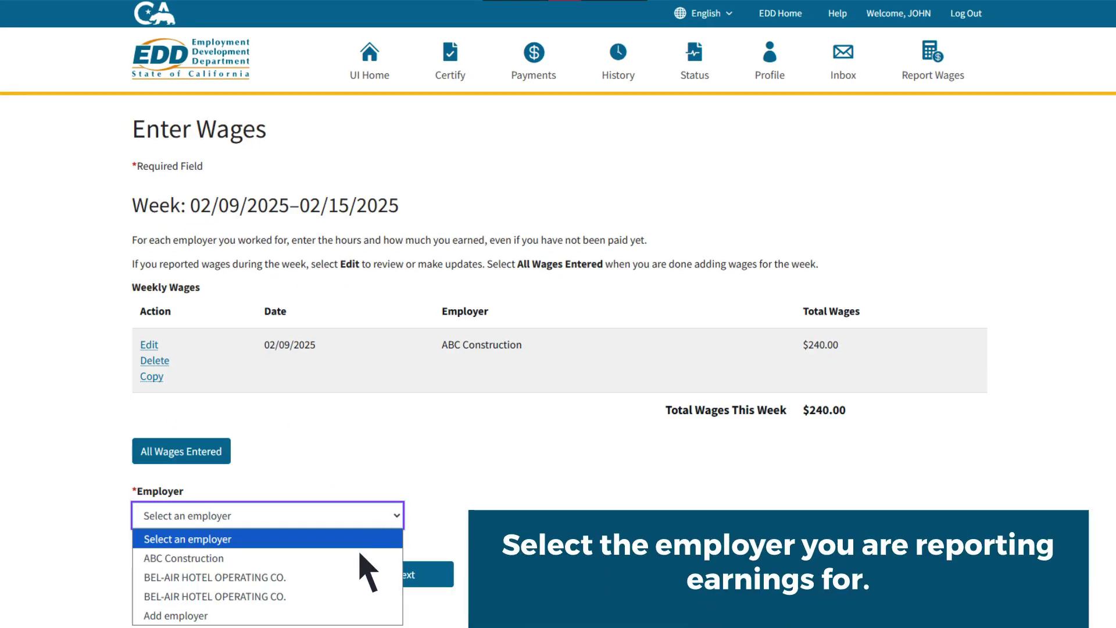
{"action": "left_click", "coordinate": [305, 576]}
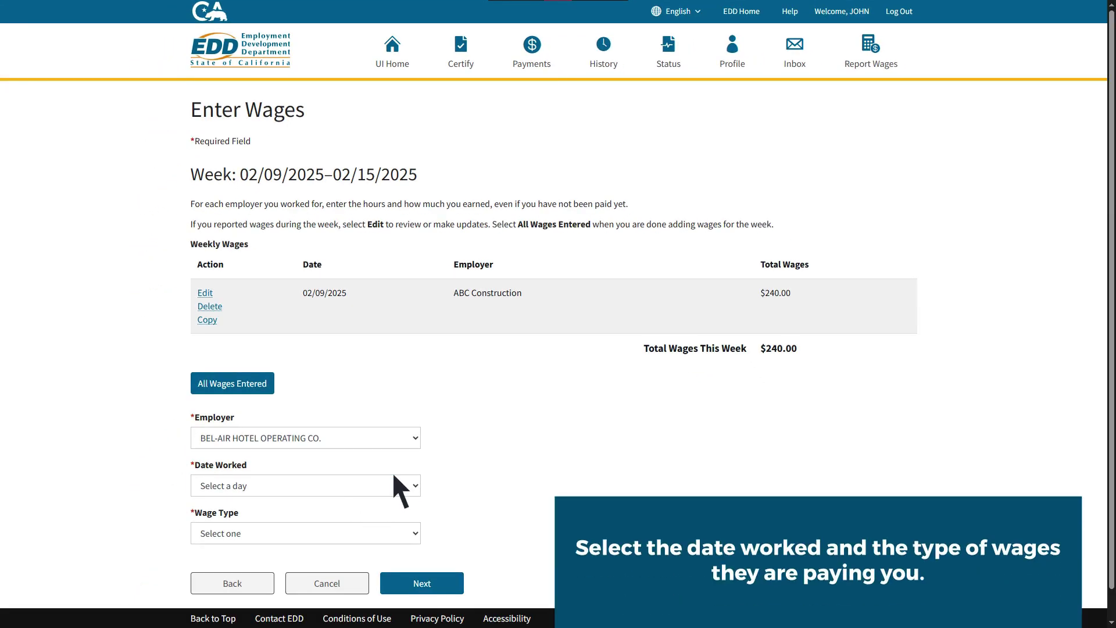
{"action": "left_click", "coordinate": [401, 490]}
{"action": "left_click", "coordinate": [303, 384]}
{"action": "left_click", "coordinate": [407, 538]}
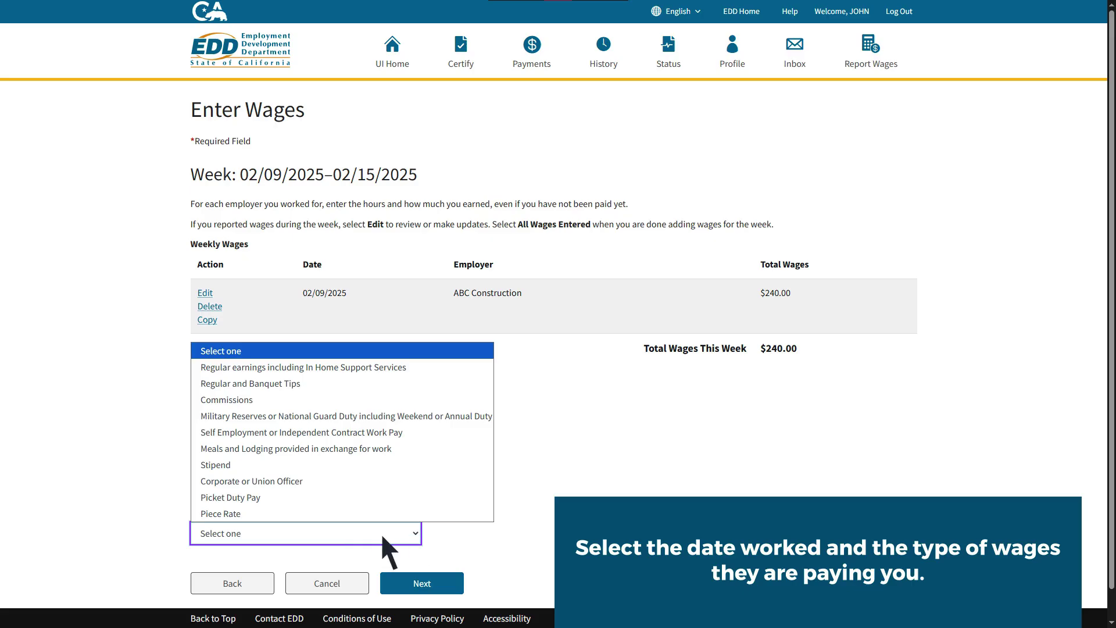
{"action": "left_click", "coordinate": [278, 513]}
{"action": "scroll", "coordinate": [269, 329], "scroll_direction": "down", "scroll_amount": 2}
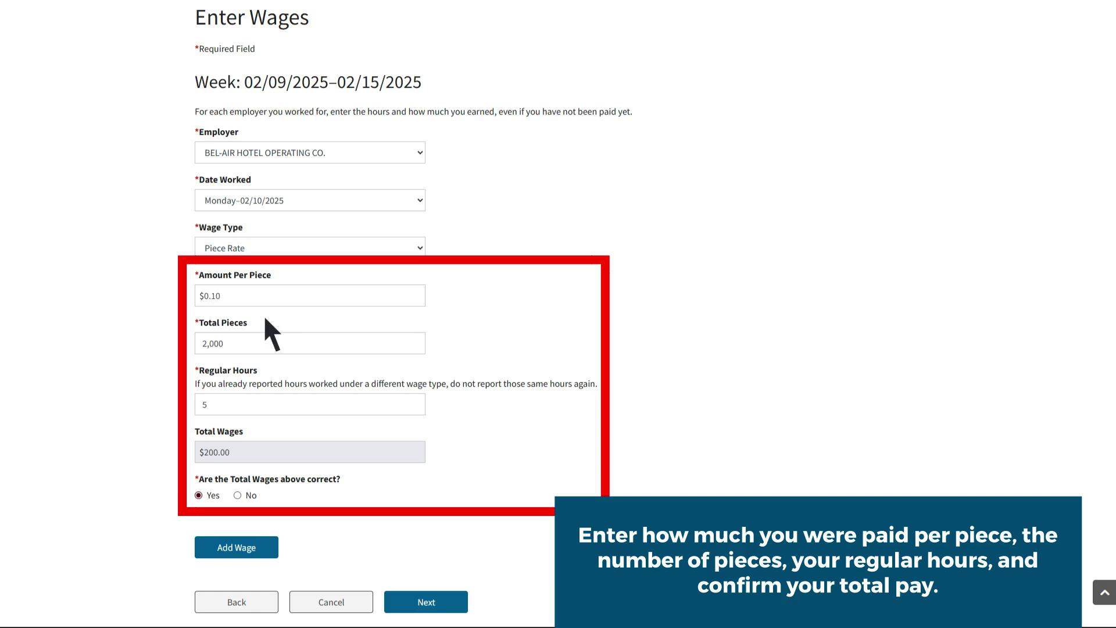
{"action": "left_click", "coordinate": [257, 546]}
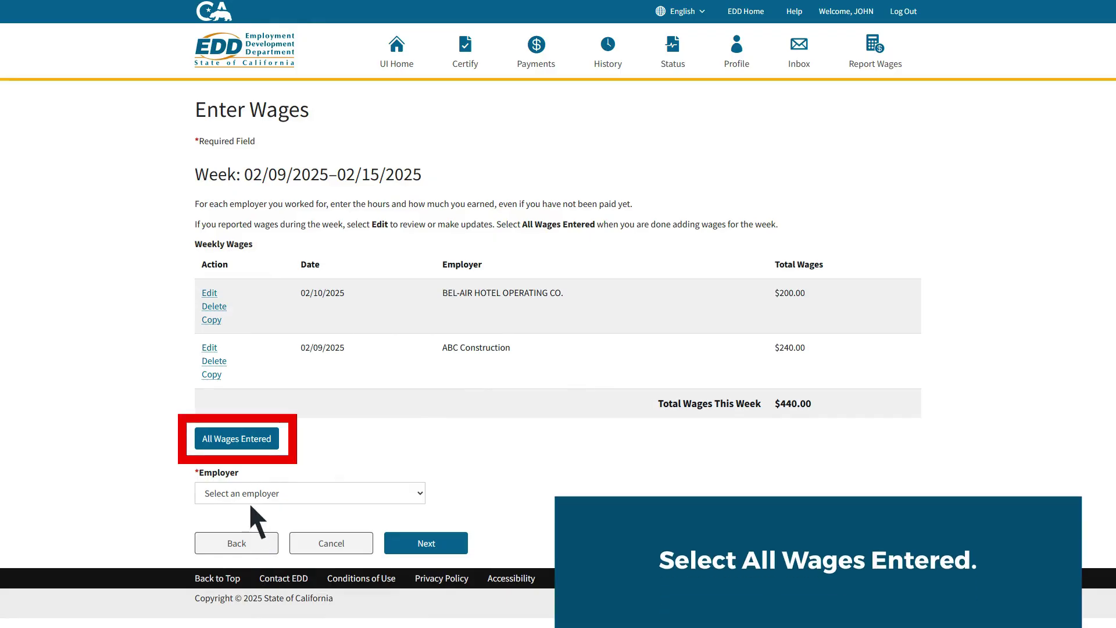
Mark all wages entered and save the $440.00 week on the Wages Summary
{"action": "left_click", "coordinate": [238, 445]}
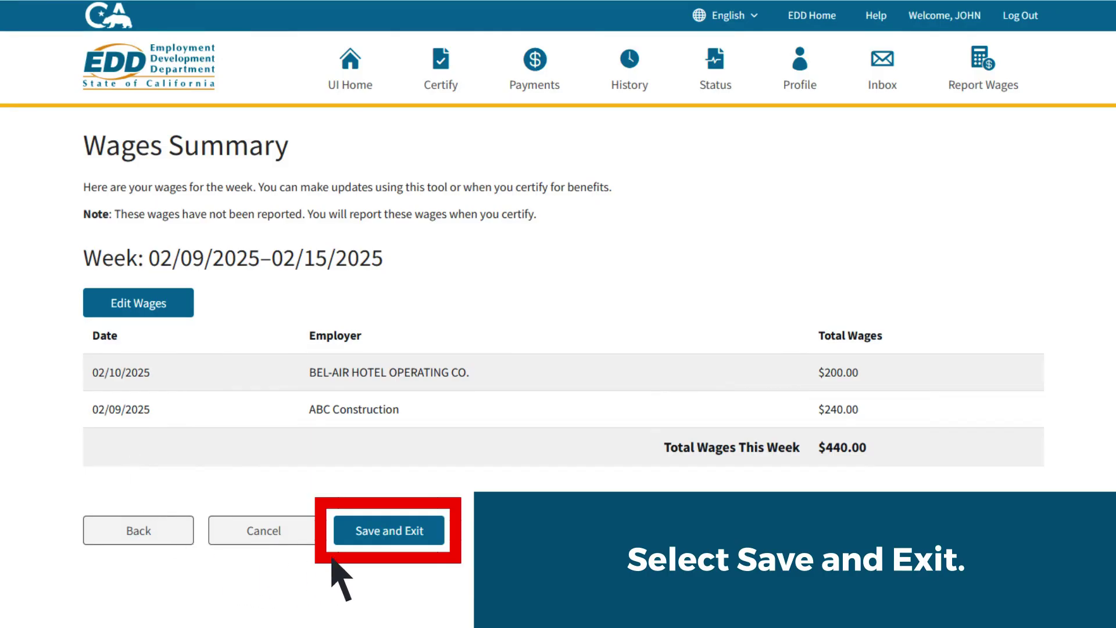
{"action": "left_click", "coordinate": [409, 532]}
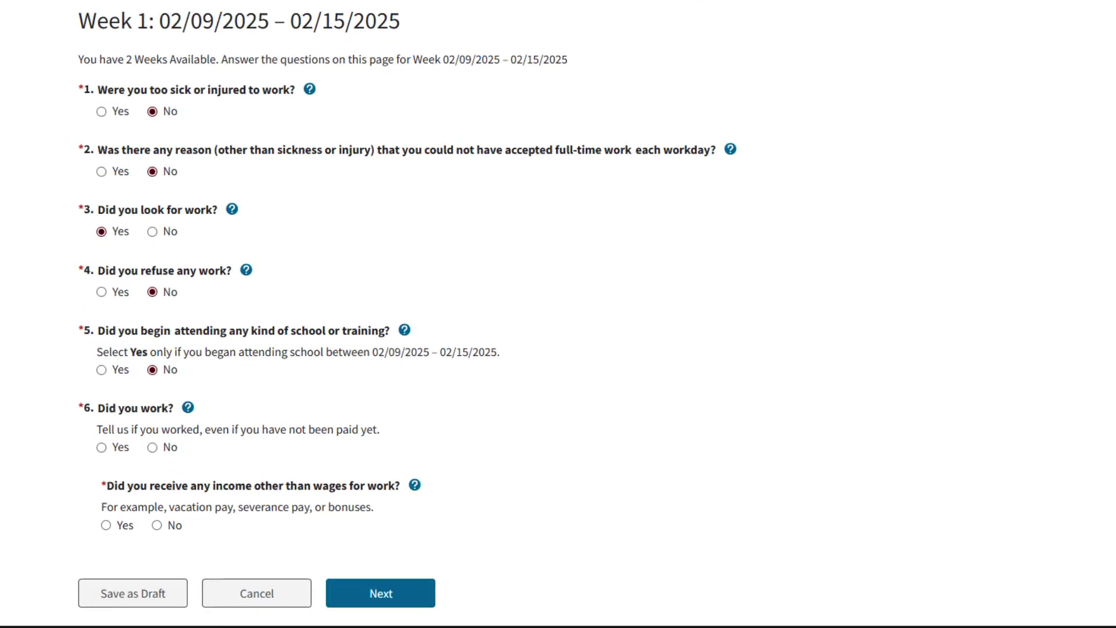
Answer Yes to having worked and No to other income for Week 1
{"action": "left_click", "coordinate": [102, 447]}
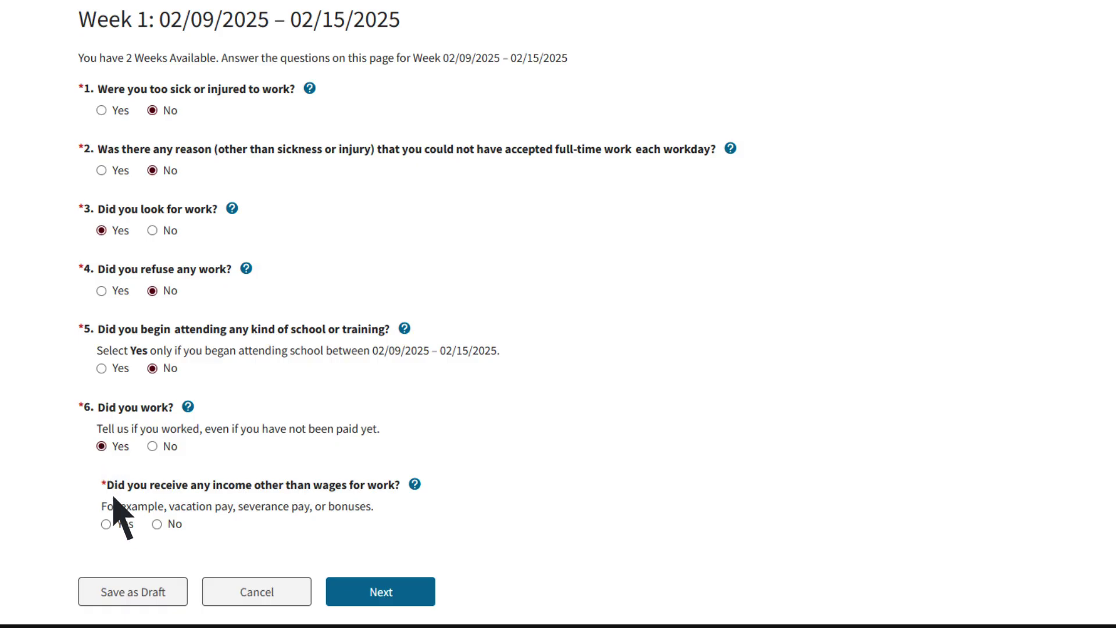
{"action": "left_click", "coordinate": [156, 525]}
On Clarification, confirm Yes to working and being paid and No to other income
{"action": "left_click", "coordinate": [340, 602]}
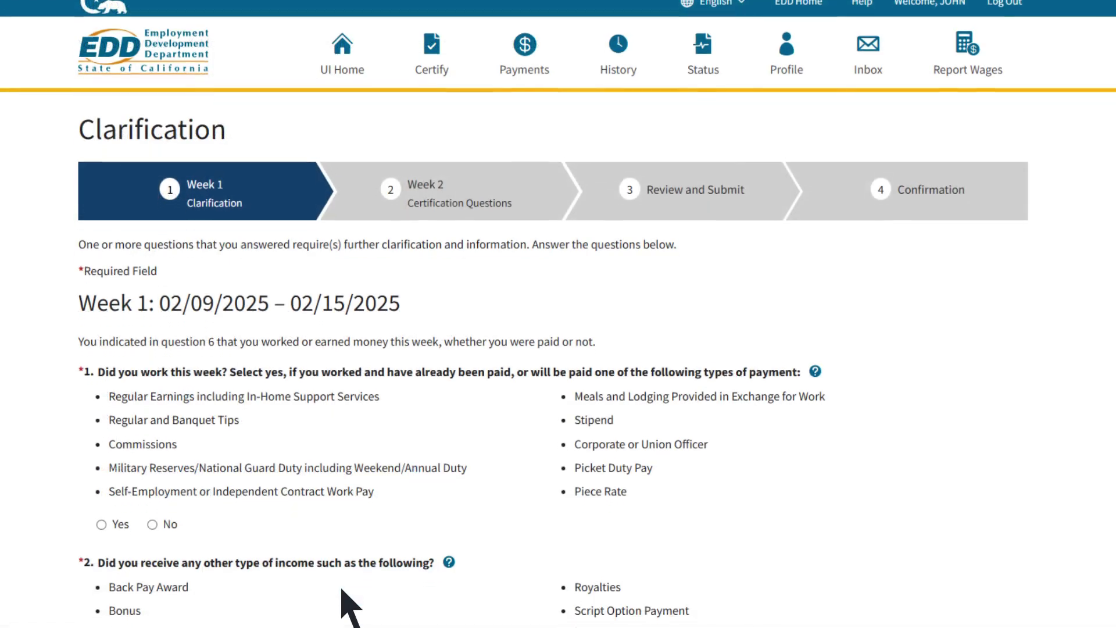
{"action": "scroll", "coordinate": [349, 607], "scroll_direction": "down", "scroll_amount": 3}
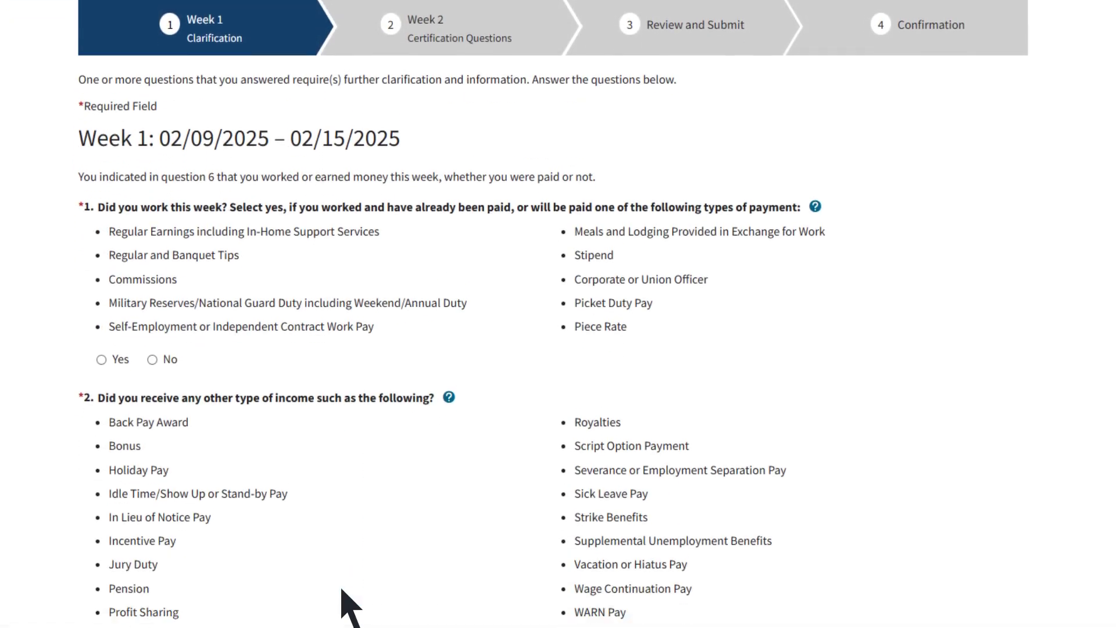
{"action": "scroll", "coordinate": [342, 590], "scroll_direction": "down", "scroll_amount": 3}
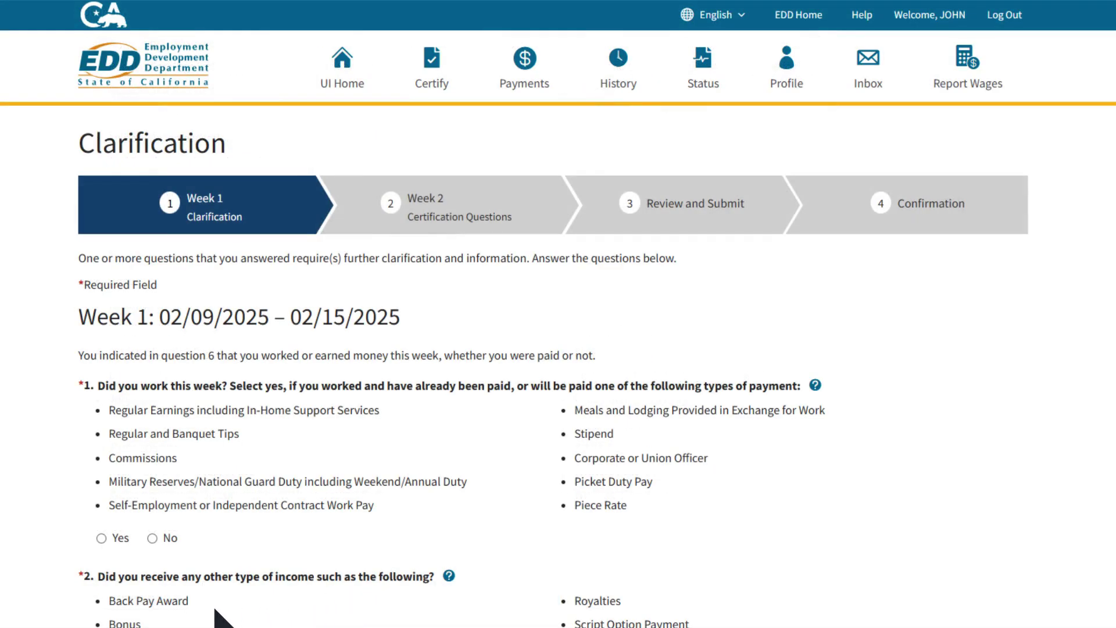
{"action": "left_click", "coordinate": [103, 538]}
{"action": "scroll", "coordinate": [103, 538], "scroll_direction": "down", "scroll_amount": 1}
{"action": "scroll", "coordinate": [103, 538], "scroll_direction": "down", "scroll_amount": 6}
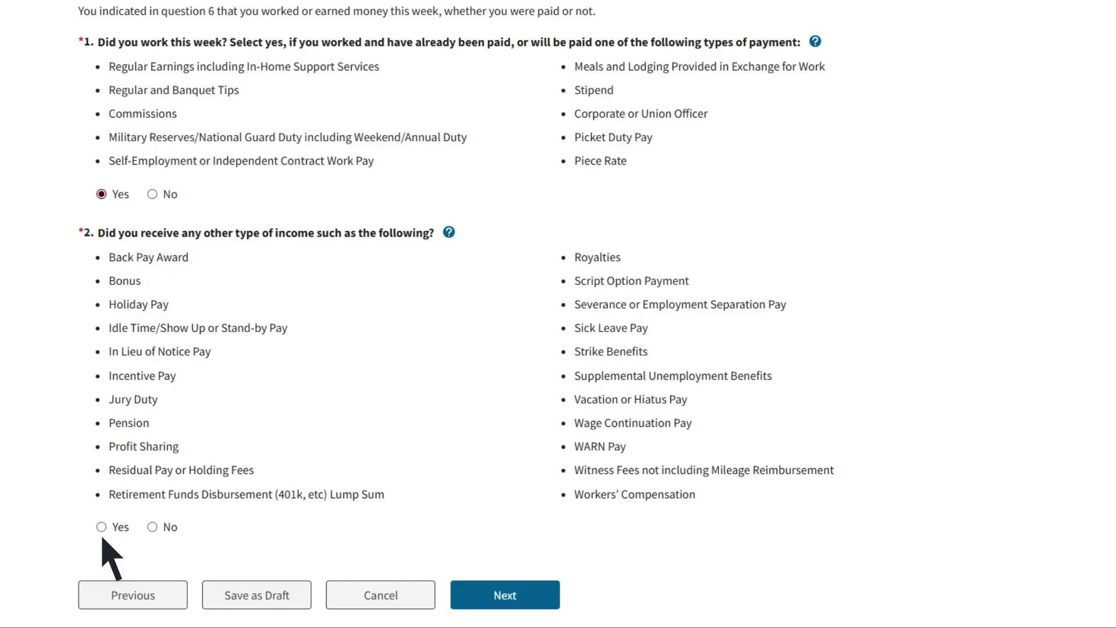
{"action": "left_click", "coordinate": [152, 526]}
{"action": "left_click", "coordinate": [530, 605]}
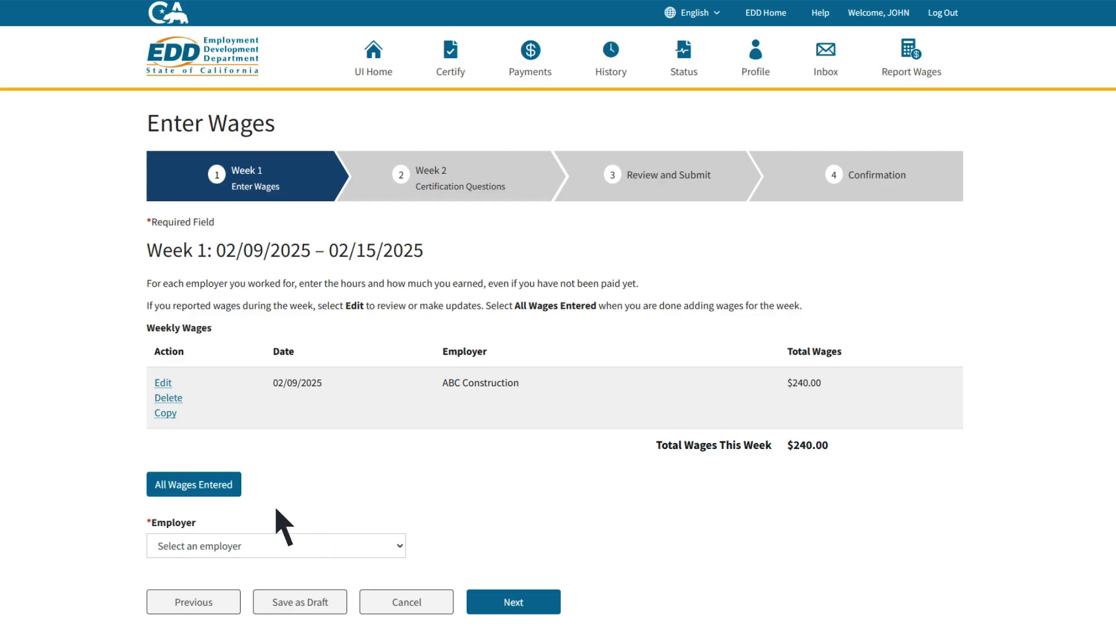
Confirm all wages entered and set ABC Construction's last day of work to 02/09/2025
{"action": "left_click", "coordinate": [231, 482]}
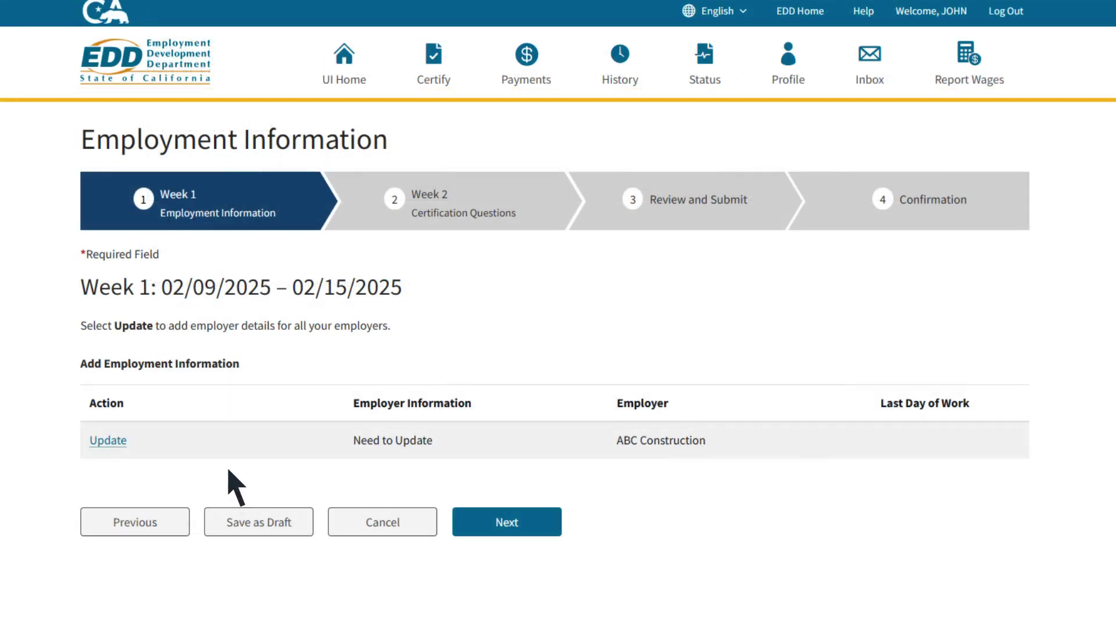
{"action": "left_click", "coordinate": [116, 440]}
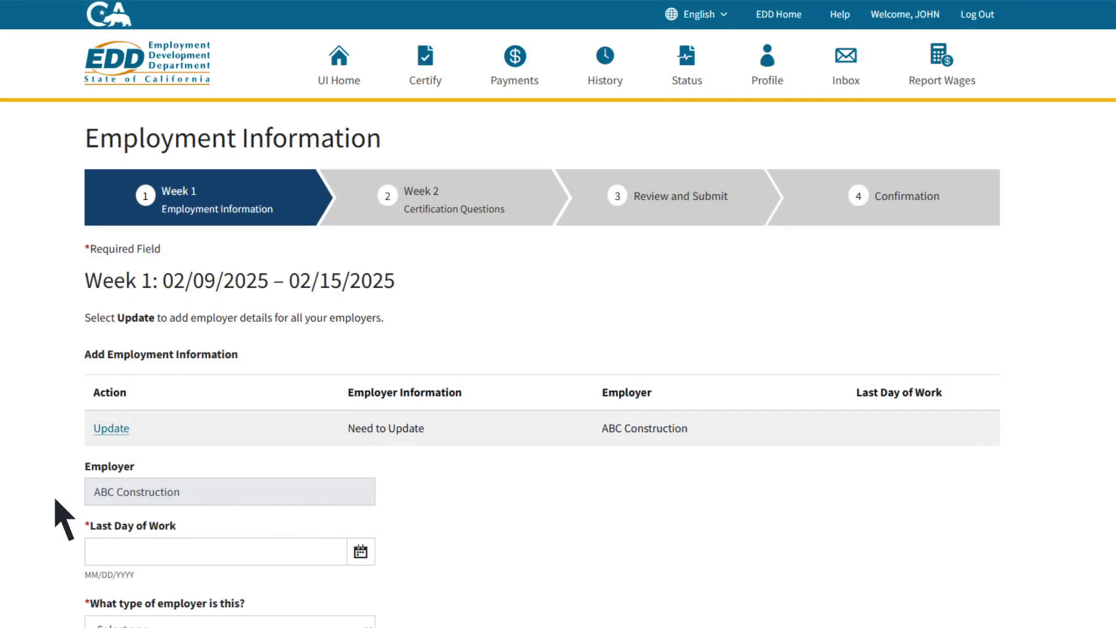
{"action": "left_click", "coordinate": [361, 551]}
{"action": "left_click", "coordinate": [96, 450]}
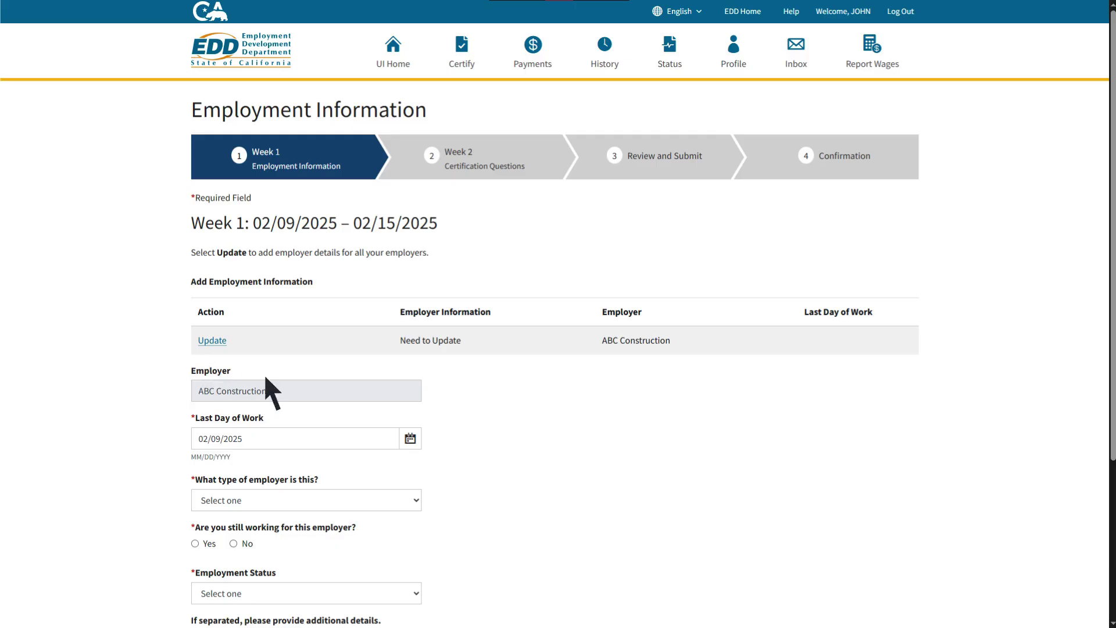
Set ABC Construction as Private Sector Employer, still working part time or on-call, and save
{"action": "left_click", "coordinate": [416, 501]}
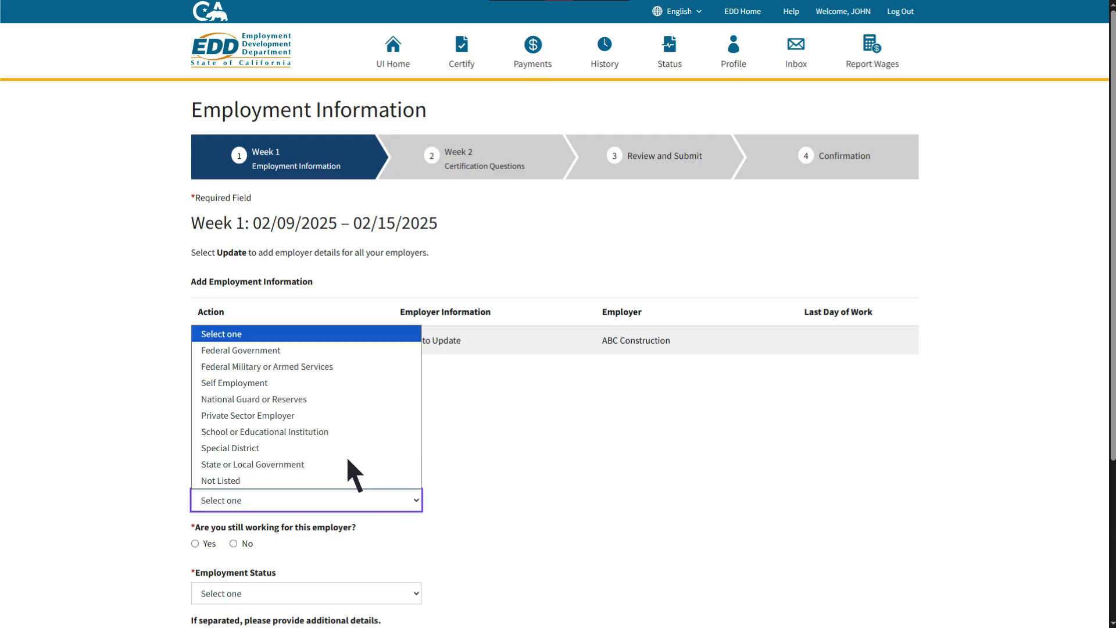
{"action": "left_click", "coordinate": [322, 415]}
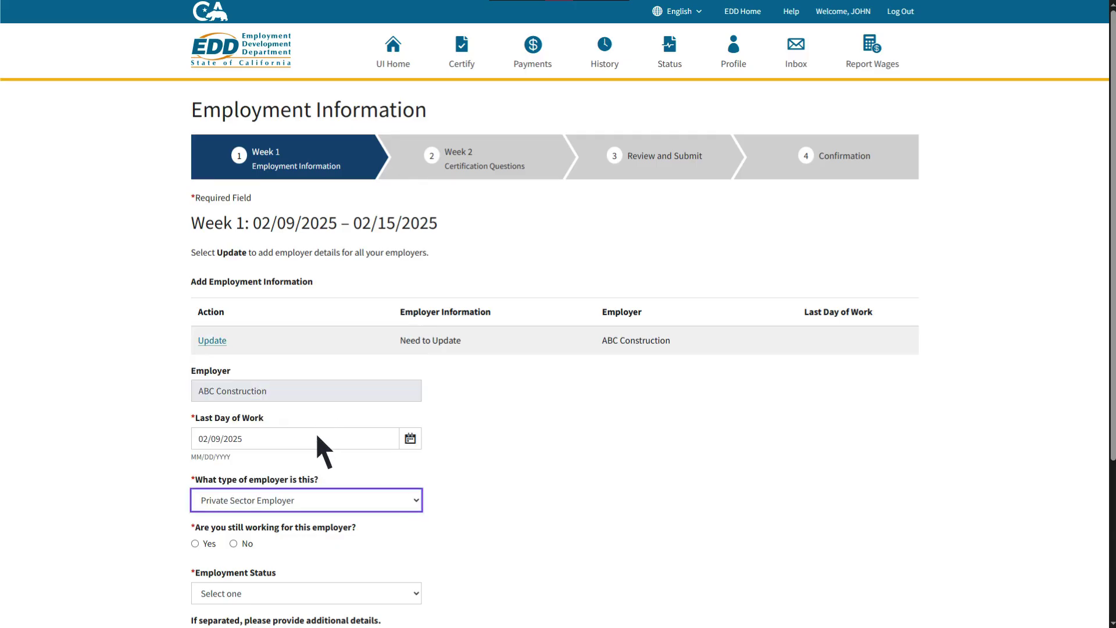
{"action": "left_click", "coordinate": [203, 538]}
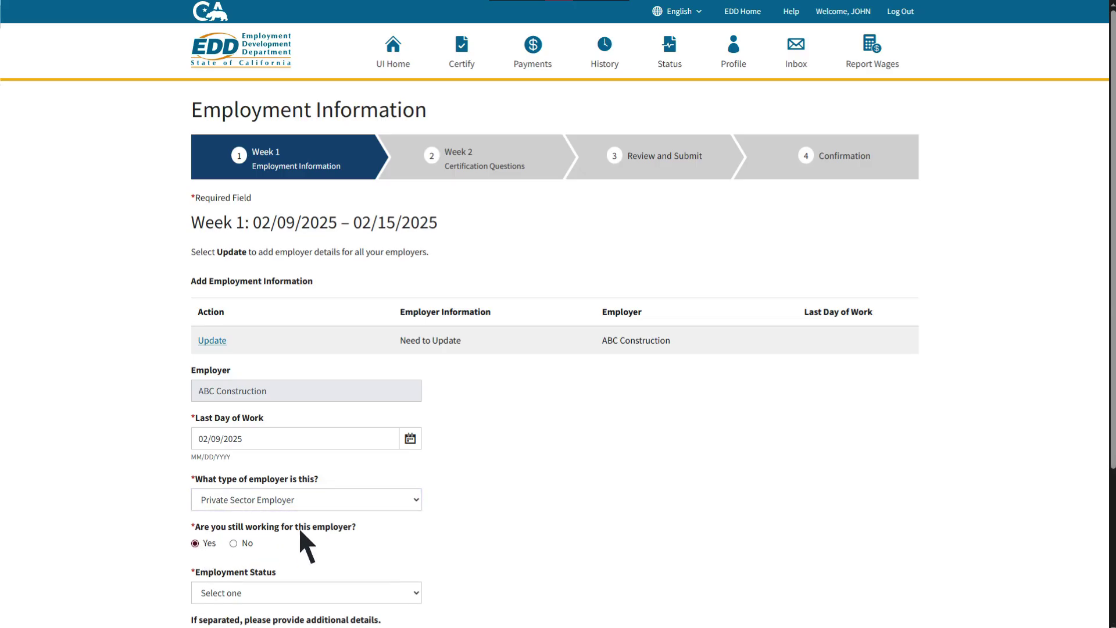
{"action": "left_click", "coordinate": [415, 593]}
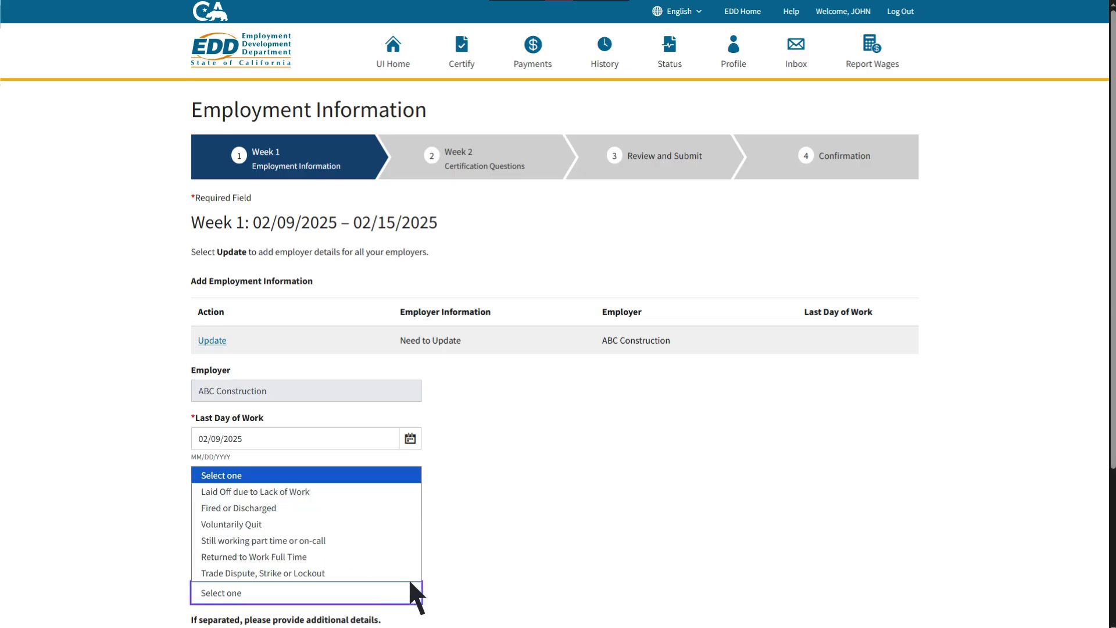
{"action": "left_click", "coordinate": [355, 541]}
{"action": "scroll", "coordinate": [356, 553], "scroll_direction": "down", "scroll_amount": 2}
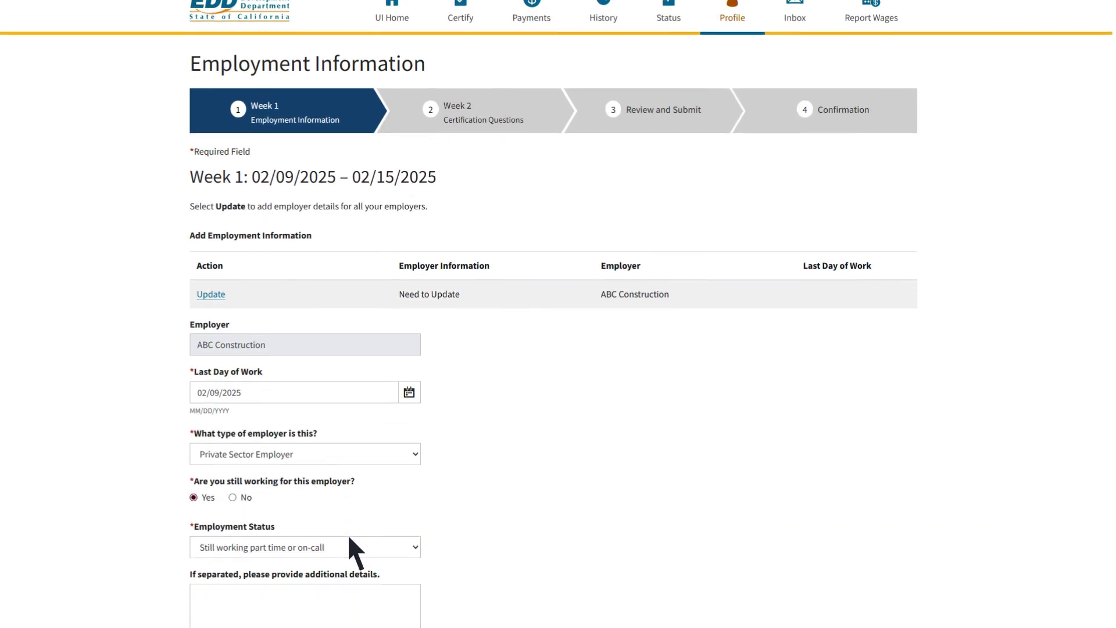
{"action": "scroll", "coordinate": [349, 538], "scroll_direction": "down", "scroll_amount": 1}
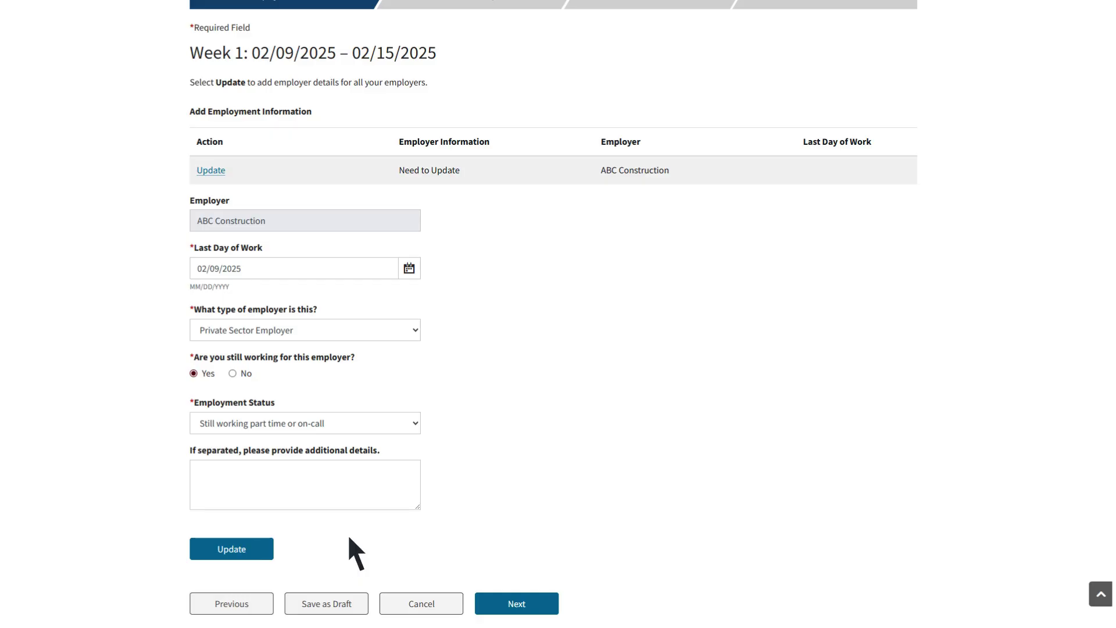
{"action": "left_click", "coordinate": [255, 549]}
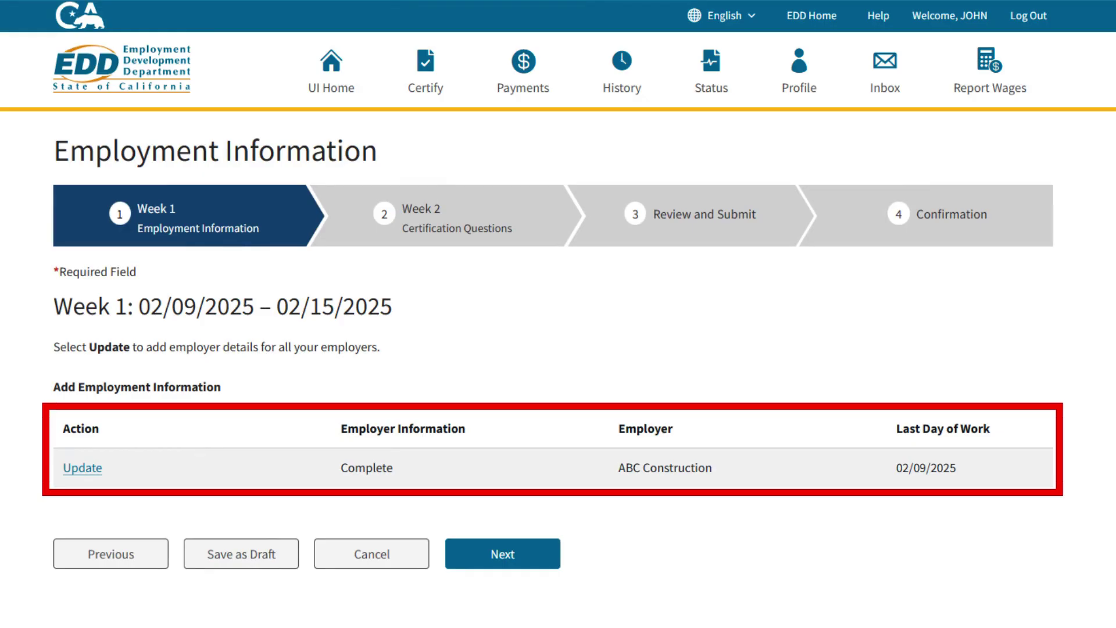
Continue to the Week 1 summary showing ABC Construction wages of $240.00 and no other income
{"action": "left_click", "coordinate": [534, 554]}
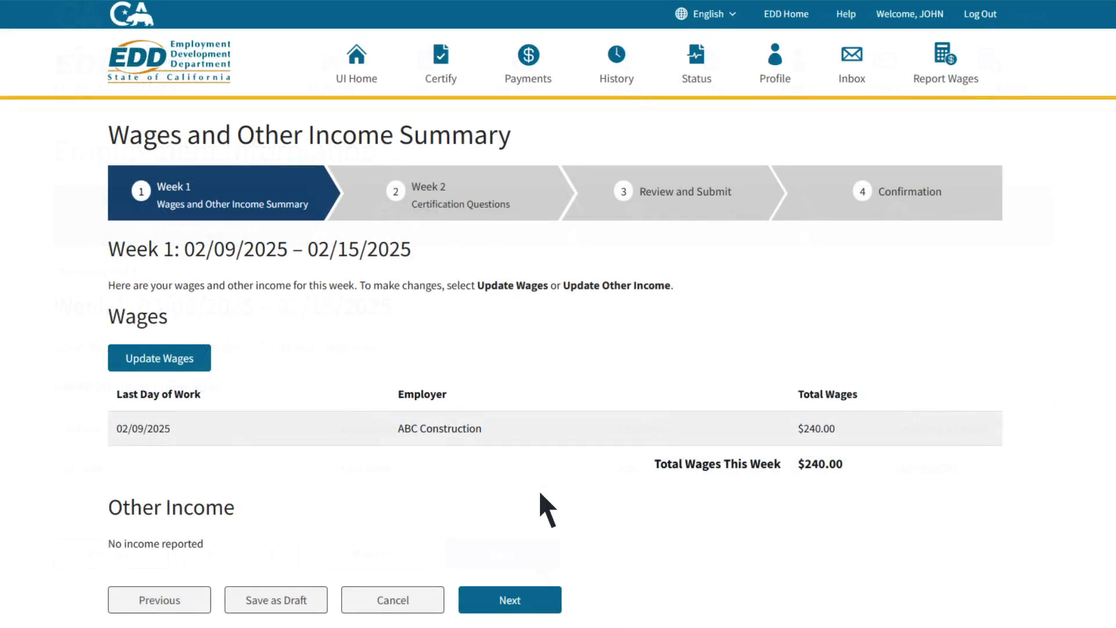